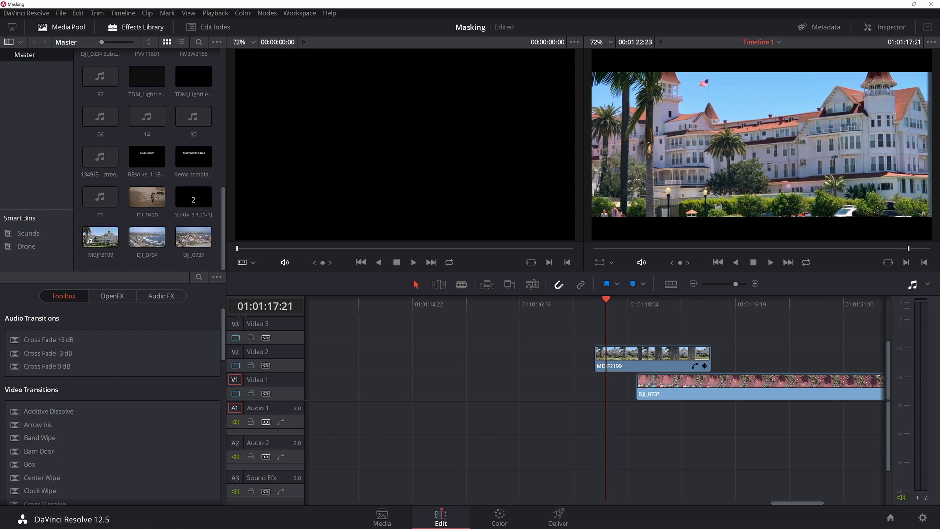
Preview the cut from the pole shot into the aerial hotel clip.
{"action": "left_click", "coordinate": [739, 303]}
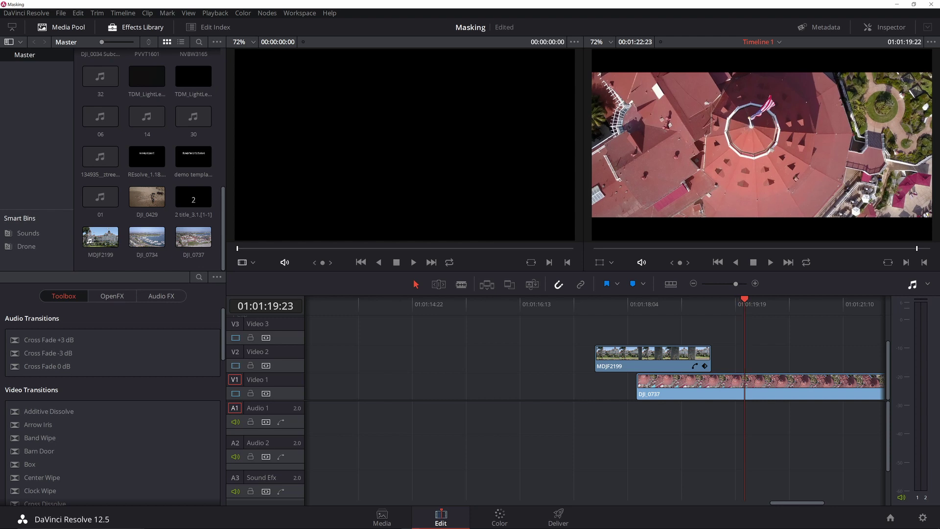
{"action": "left_click", "coordinate": [605, 303]}
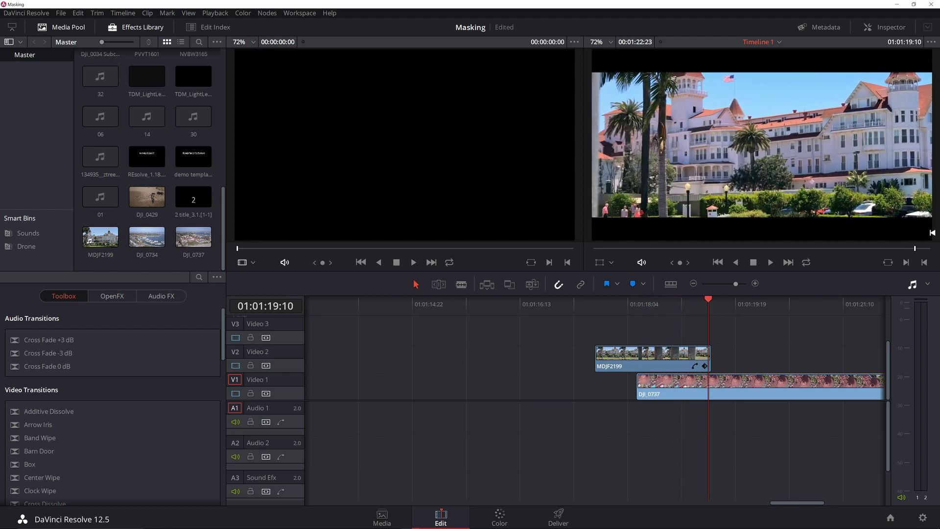
{"action": "key", "text": "j"}
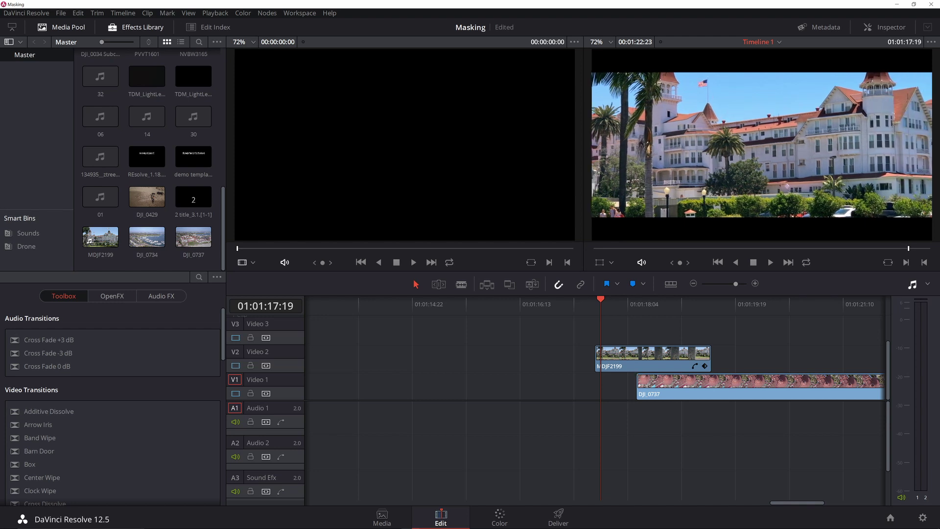
Park on the aerial clip's first frame at 01:01:18:08 and go to the Color page.
{"action": "key", "text": "Down"}
{"action": "key", "text": "Left"}
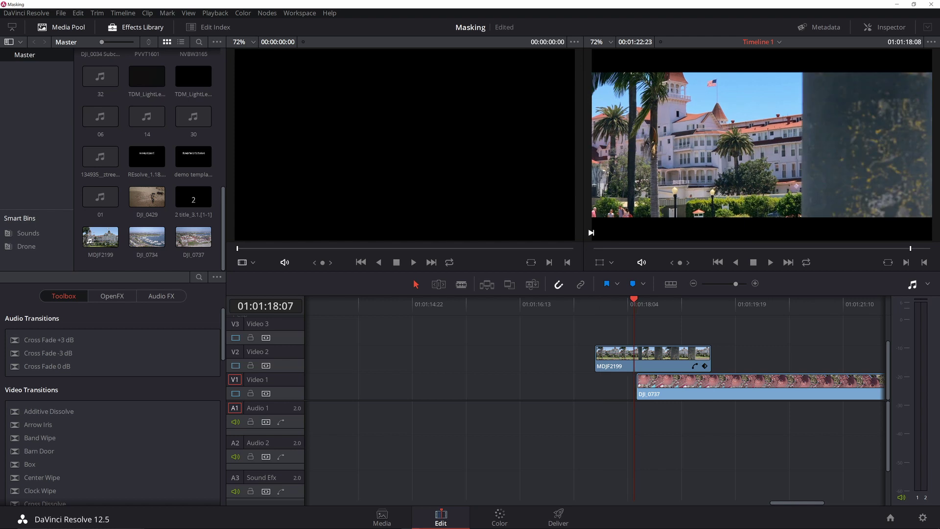
{"action": "key", "text": "Right"}
{"action": "key", "text": "Right"}
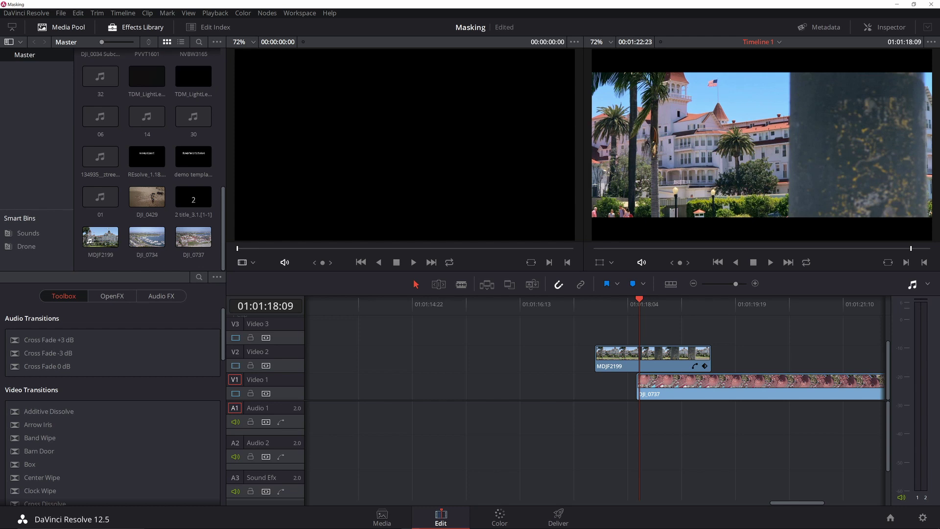
{"action": "key", "text": "Left"}
{"action": "key", "text": "Right"}
{"action": "key", "text": "Right"}
{"action": "key", "text": "Right"}
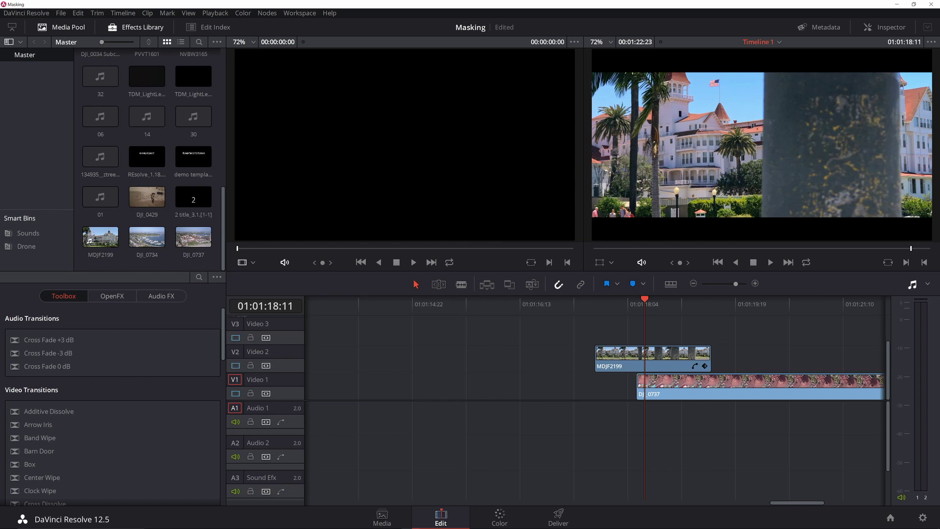
{"action": "key", "text": "Left"}
{"action": "key", "text": "Left"}
{"action": "key", "text": "Left"}
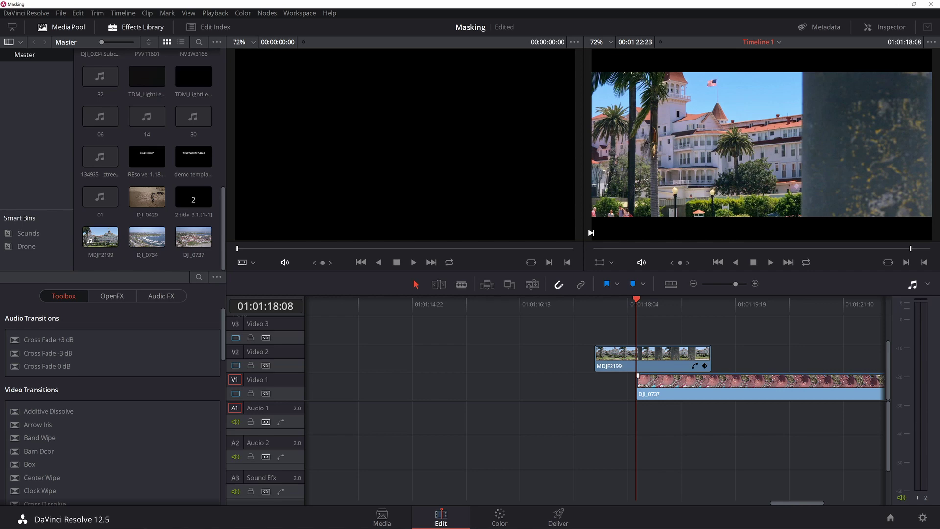
{"action": "left_click", "coordinate": [499, 516]}
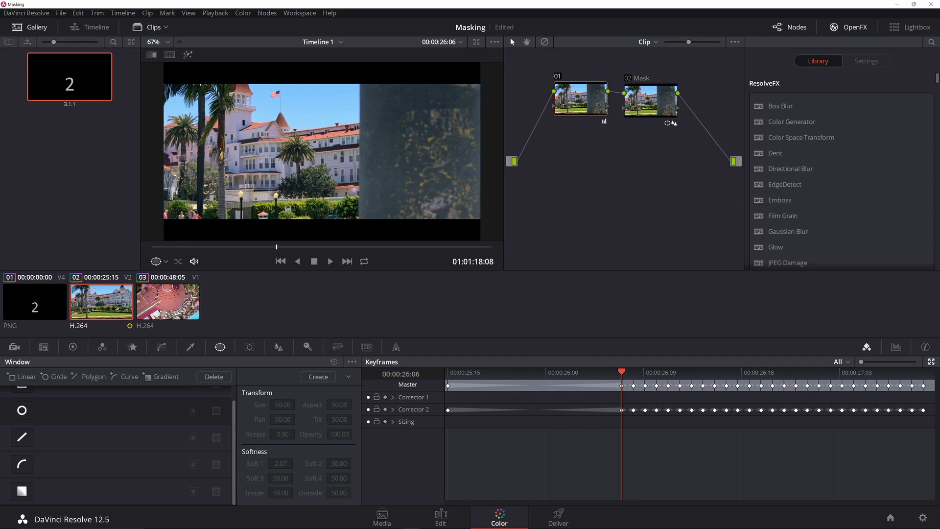
Label node 01 'Bal' and select node 02 Mask to show its curve window.
{"action": "right_click", "coordinate": [571, 86]}
{"action": "key", "text": "Escape"}
{"action": "type", "text": "Bal"}
{"action": "left_click", "coordinate": [651, 100]}
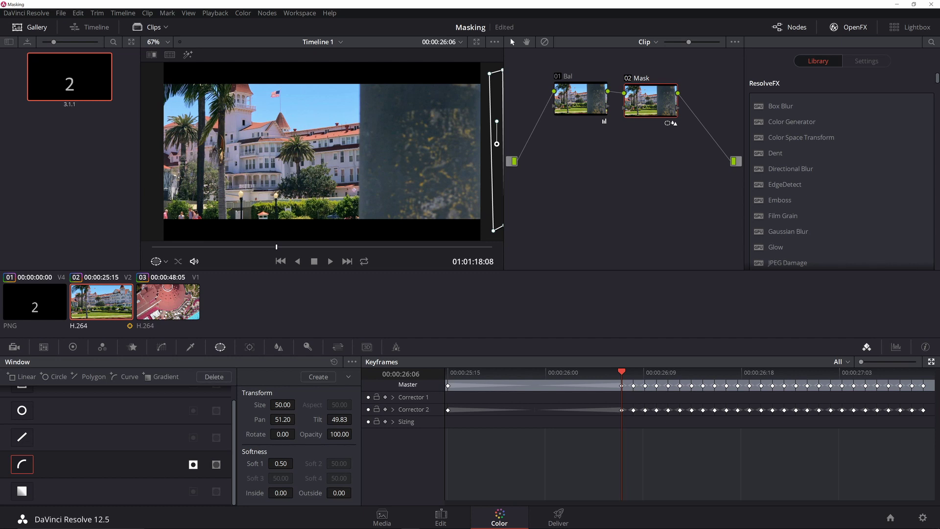
{"action": "key", "text": "Right"}
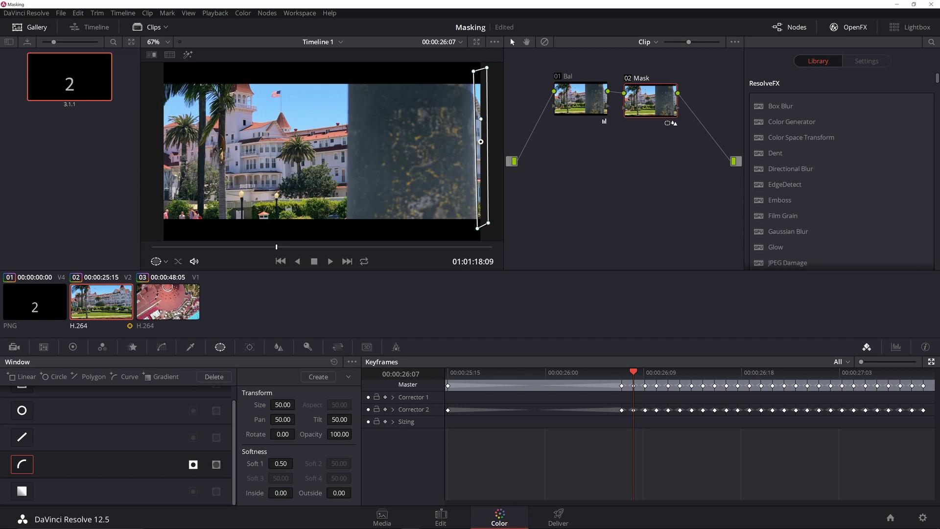
{"action": "key", "text": "Left"}
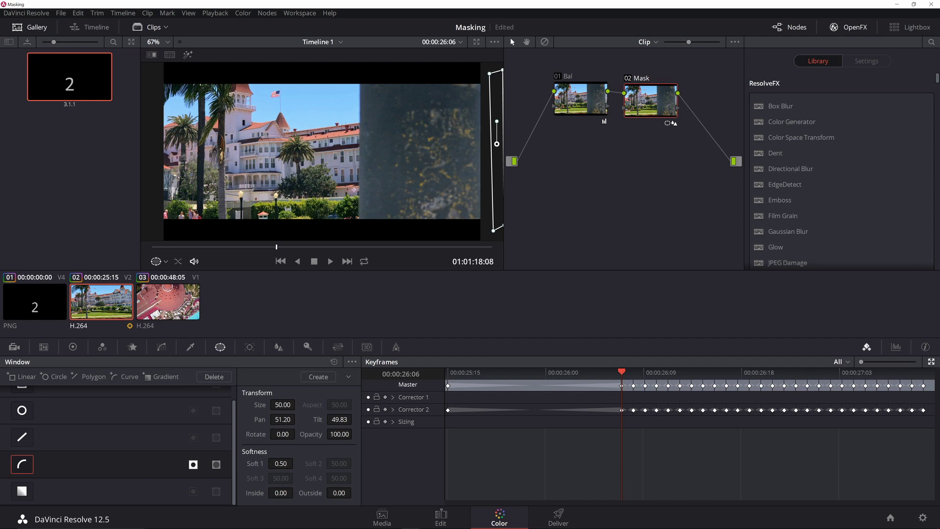
{"action": "key", "text": "Right"}
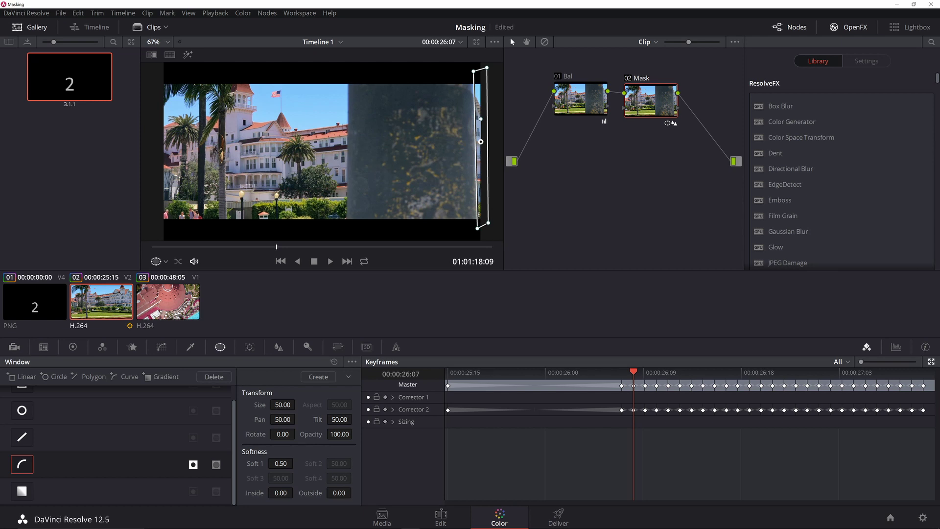
{"action": "key", "text": "Right"}
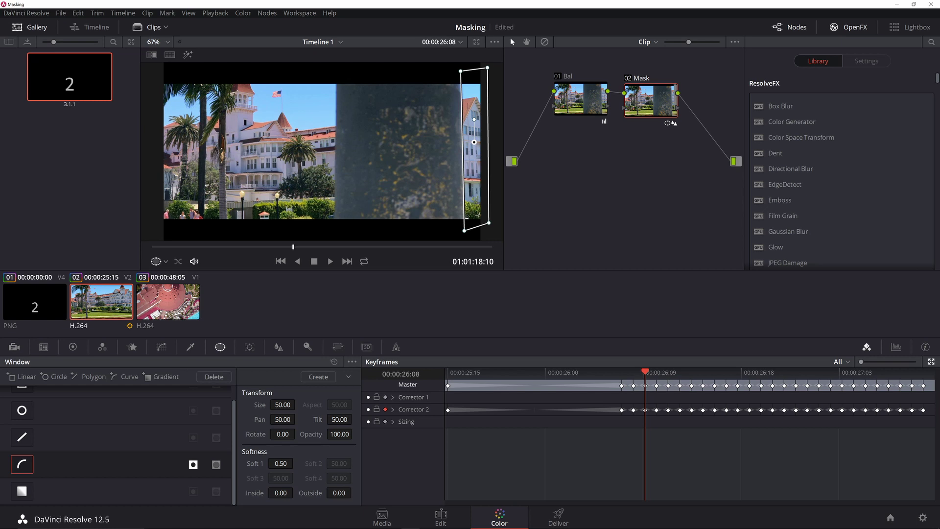
{"action": "key", "text": "Right"}
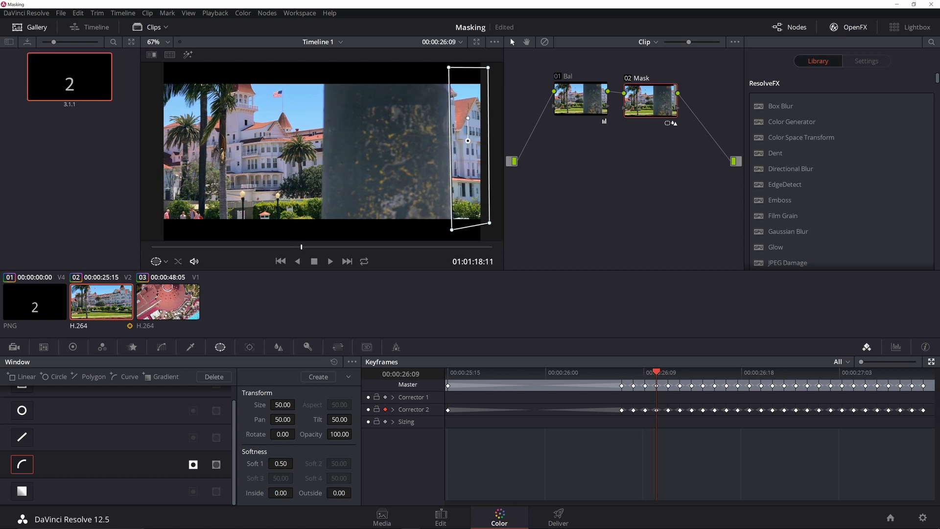
{"action": "key", "text": "End"}
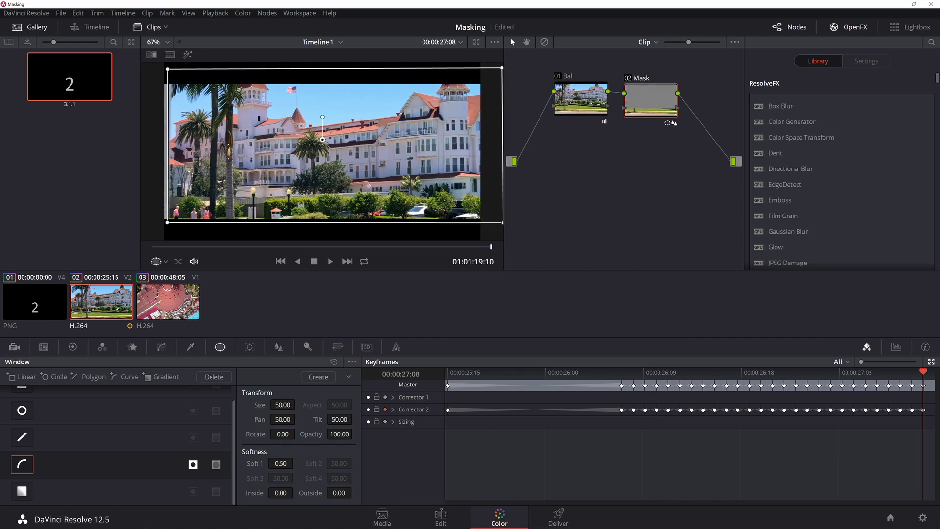
{"action": "key", "text": "Left"}
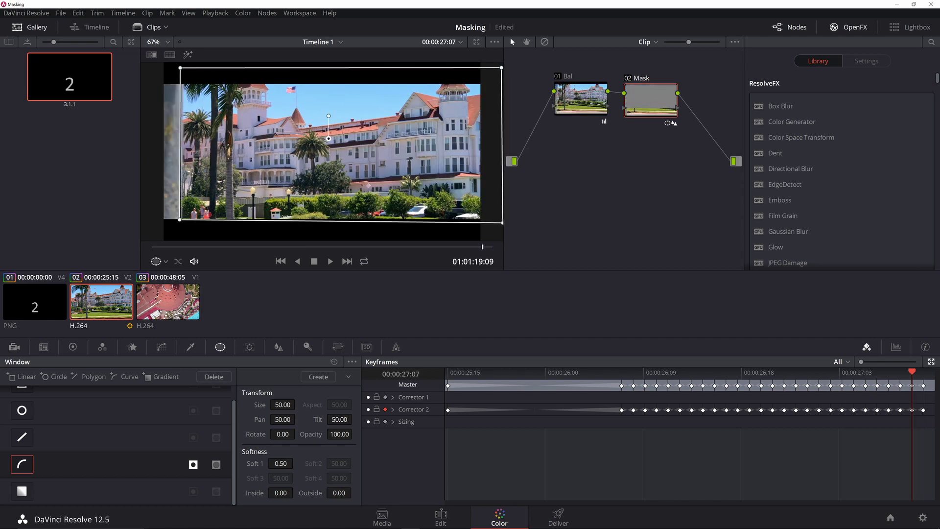
{"action": "key", "text": "Right"}
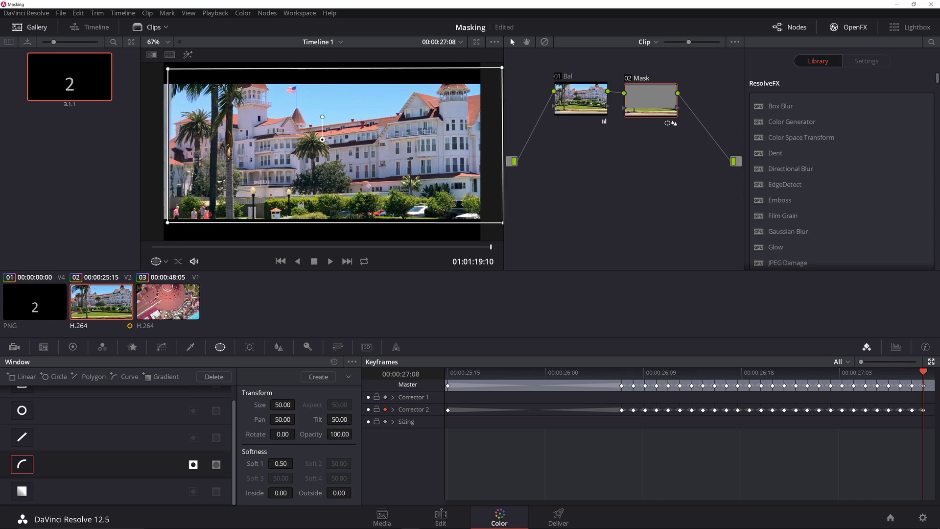
{"action": "key", "text": "["}
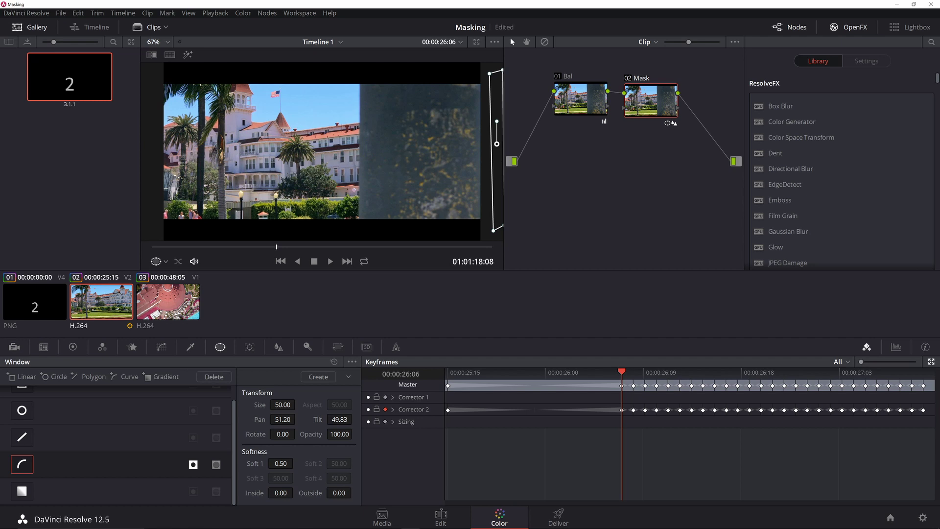
Add an alpha output fed by the Mask node, step forward to check, and save.
{"action": "right_click", "coordinate": [724, 177]}
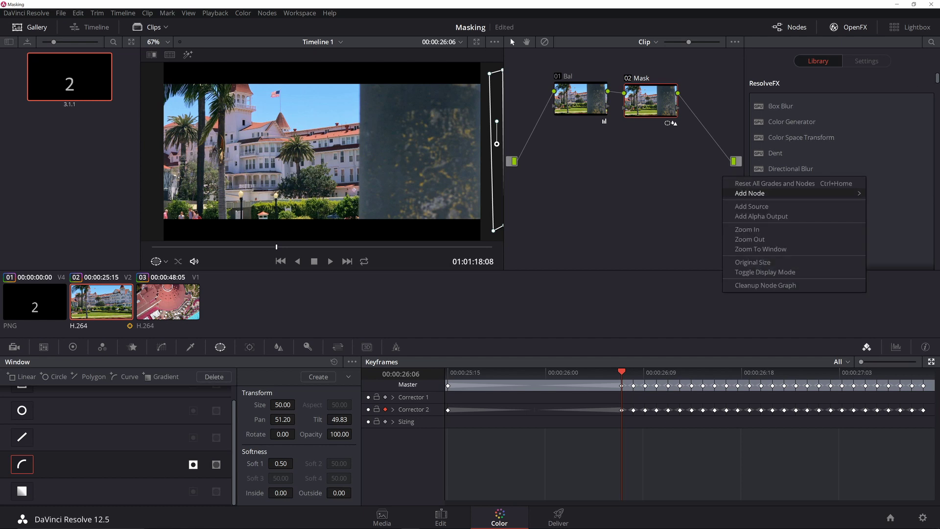
{"action": "left_click", "coordinate": [761, 216]}
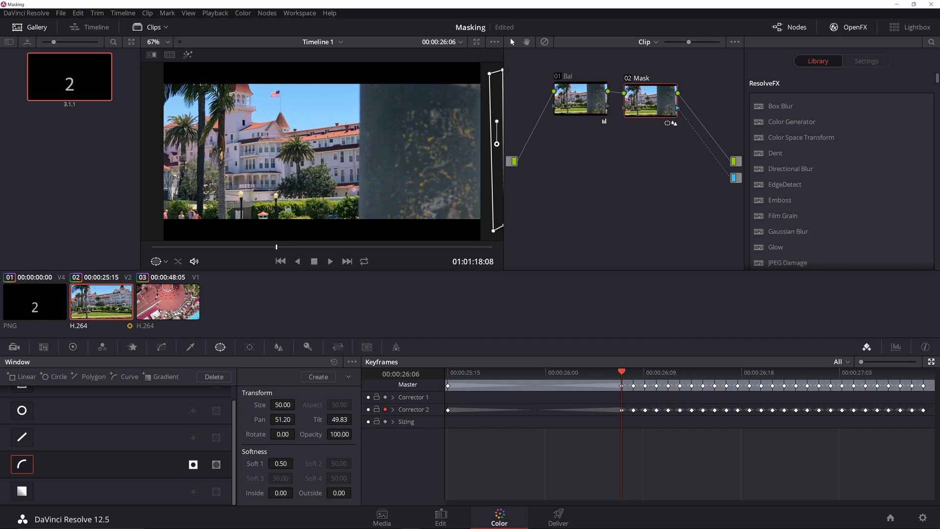
{"action": "key", "text": "Right"}
{"action": "key", "text": "Right"}
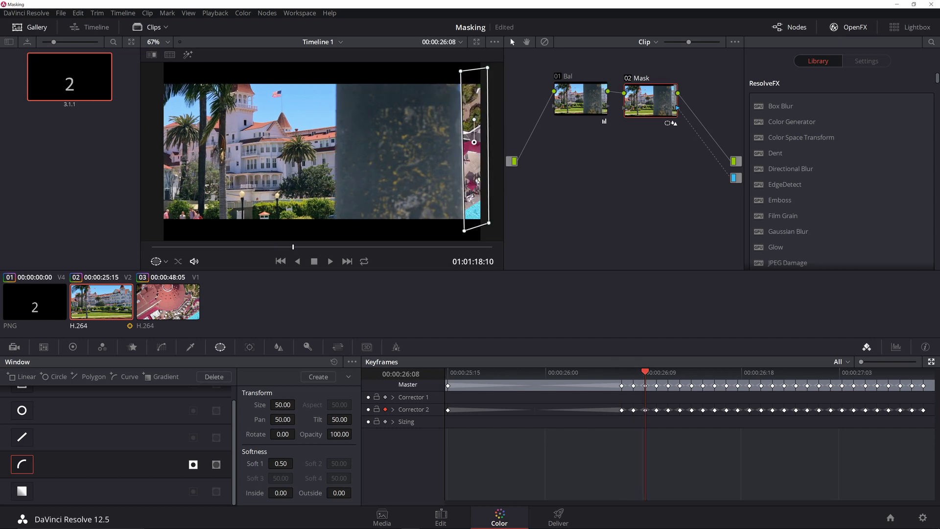
{"action": "key", "text": "ctrl+s"}
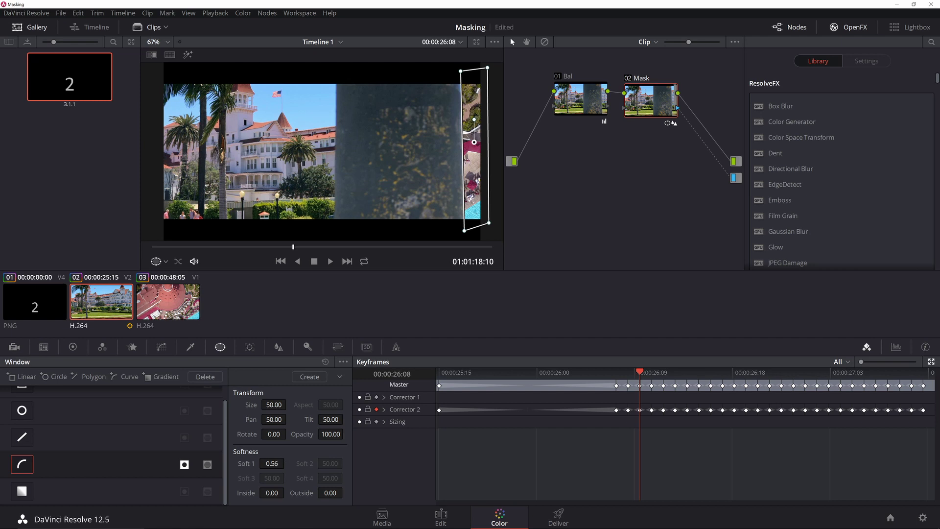
Set Soft 1 softness to 0.50 and play the pole wipe revealing the hotel clip.
{"action": "type", "text": "0"}
{"action": "type", "text": ".50"}
{"action": "key", "text": "space"}
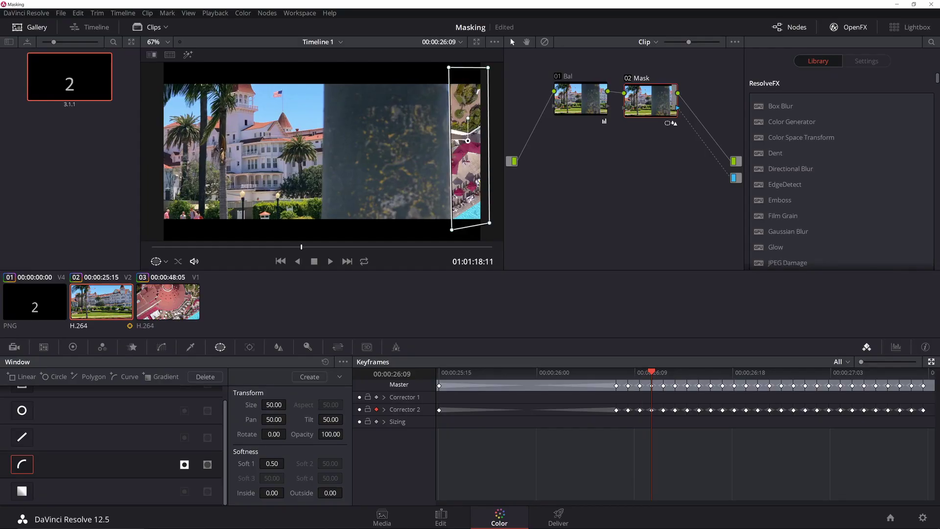